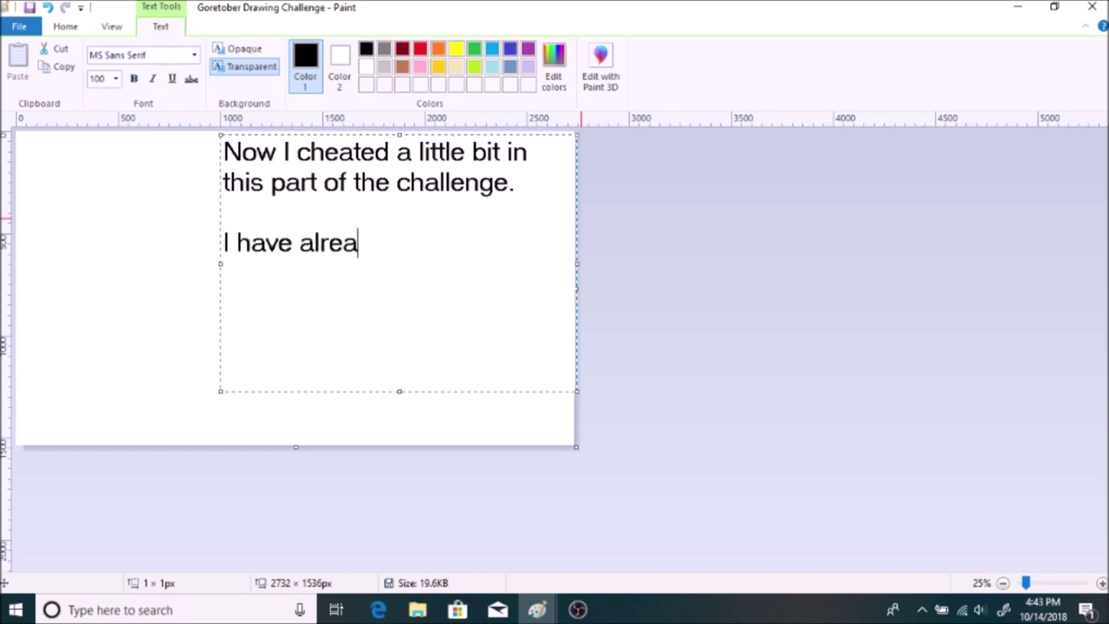
# - Complete the note: "I have already created a slight glitching effect that will be added in for a top layer on the final product"
pyautogui.write('he final product')
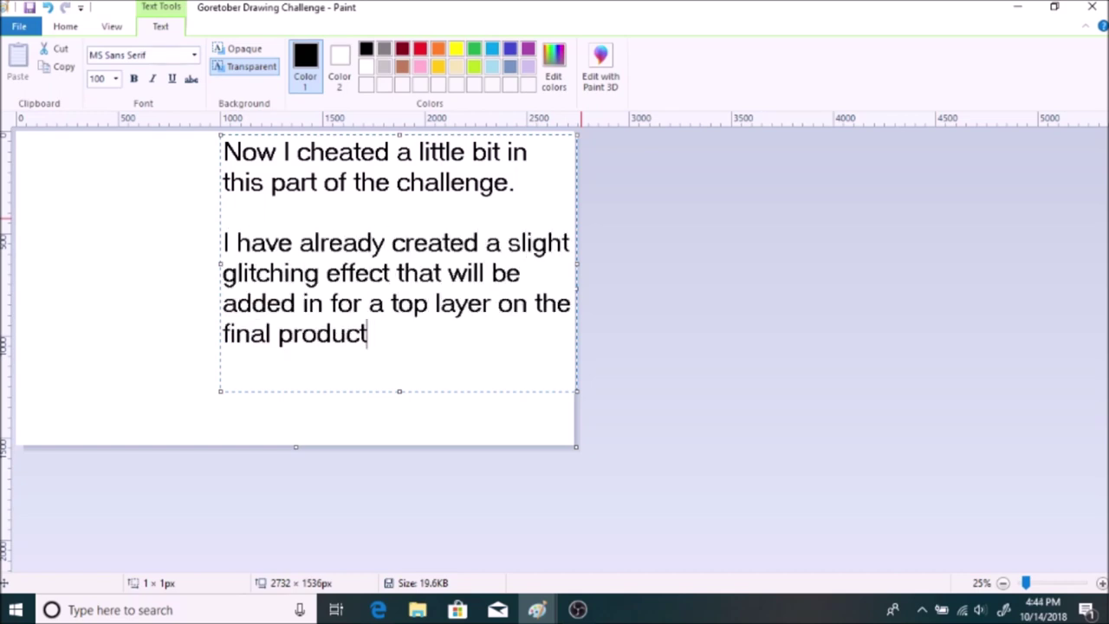
# - Replace the note with "With that out of the way," and, after a blank line, "Lets get started!!!!"
pyautogui.press('BackSpace')
pyautogui.press('BackSpace')
pyautogui.press('BackSpace')
pyautogui.press('BackSpace')
pyautogui.press('BackSpace')
pyautogui.press('BackSpace')
pyautogui.press('BackSpace')
pyautogui.press('BackSpace')
pyautogui.press('BackSpace')
pyautogui.press('BackSpace')
pyautogui.press('BackSpace')
pyautogui.press('BackSpace')
pyautogui.press('BackSpace')
pyautogui.press('BackSpace')
pyautogui.press('BackSpace')
pyautogui.press('BackSpace')
pyautogui.press('BackSpace')
pyautogui.press('BackSpace')
pyautogui.press('BackSpace')
pyautogui.press('BackSpace')
pyautogui.press('BackSpace')
pyautogui.press('BackSpace')
pyautogui.press('BackSpace')
pyautogui.press('BackSpace')
pyautogui.press('BackSpace')
pyautogui.press('BackSpace')
pyautogui.press('BackSpace')
pyautogui.press('BackSpace')
pyautogui.press('BackSpace')
pyautogui.press('BackSpace')
pyautogui.press('BackSpace')
pyautogui.press('BackSpace')
pyautogui.press('BackSpace')
pyautogui.press('BackSpace')
pyautogui.press('BackSpace')
pyautogui.press('BackSpace')
pyautogui.press('BackSpace')
pyautogui.press('BackSpace')
pyautogui.press('BackSpace')
pyautogui.press('BackSpace')
pyautogui.write('With that out of the way,')
pyautogui.press('Return')
pyautogui.press('Return')
pyautogui.write('Lets get started!!!!')
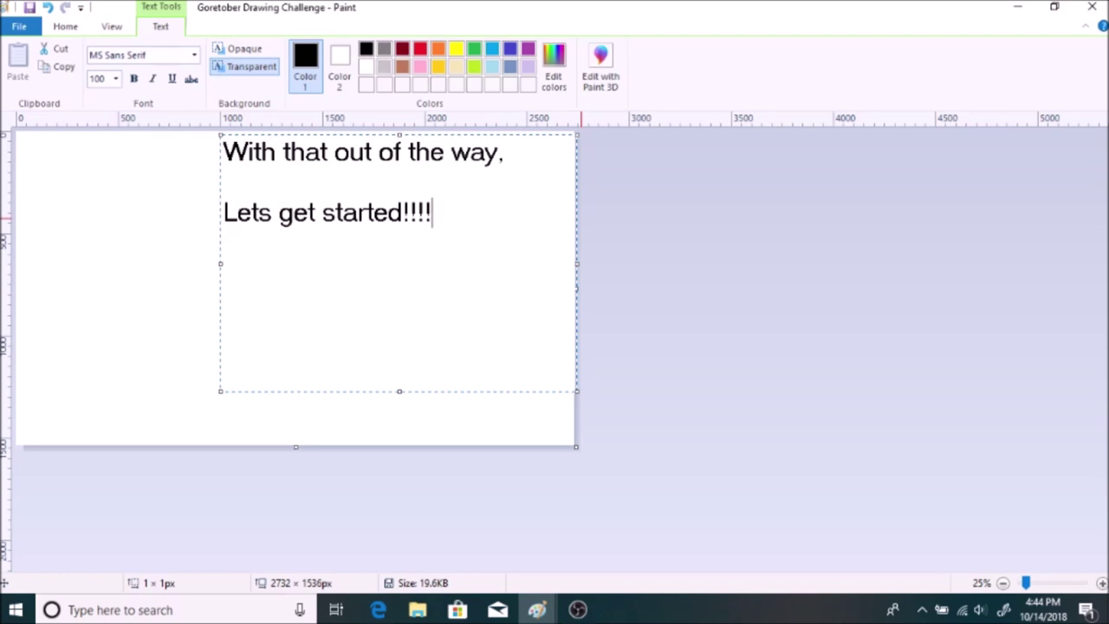
# - Erase the "Lets get started!!!!" message from the canvas
pyautogui.press('BackSpace')
pyautogui.press('BackSpace')
pyautogui.press('BackSpace')
pyautogui.press('BackSpace')
pyautogui.press('BackSpace')
pyautogui.press('BackSpace')
pyautogui.press('BackSpace')
pyautogui.press('BackSpace')
pyautogui.press('BackSpace')
pyautogui.press('BackSpace')
pyautogui.press('BackSpace')
pyautogui.press('BackSpace')
pyautogui.press('BackSpace')
pyautogui.press('BackSpace')
pyautogui.press('BackSpace')
pyautogui.press('BackSpace')
pyautogui.press('BackSpace')
pyautogui.press('BackSpace')
pyautogui.press('BackSpace')
pyautogui.press('BackSpace')
# - Sketch the figure's pink guide lines: round head, pointed ears, hand shapes over the face, and bent arms with joint circles
pyautogui.moveTo(272, 217)
pyautogui.mouseDown()
pyautogui.moveTo(296, 275)
pyautogui.moveTo(315, 247)
pyautogui.moveTo(267, 263)
pyautogui.moveTo(277, 282)
pyautogui.moveTo(255, 257)
pyautogui.mouseUp()
pyautogui.scroll(1, 255, 258)
pyautogui.moveTo(381, 352); pyautogui.dragTo(399, 364)
pyautogui.moveTo(764, 355); pyautogui.dragTo(754, 330)
pyautogui.moveTo(381, 364); pyautogui.dragTo(493, 275)
pyautogui.moveTo(626, 253); pyautogui.dragTo(752, 340)
pyautogui.moveTo(522, 274); pyautogui.dragTo(619, 182)
pyautogui.scroll(3, 618, 182)
pyautogui.moveTo(468, 334)
pyautogui.mouseDown()
pyautogui.moveTo(414, 251)
pyautogui.moveTo(629, 298)
pyautogui.moveTo(478, 338)
pyautogui.mouseUp()
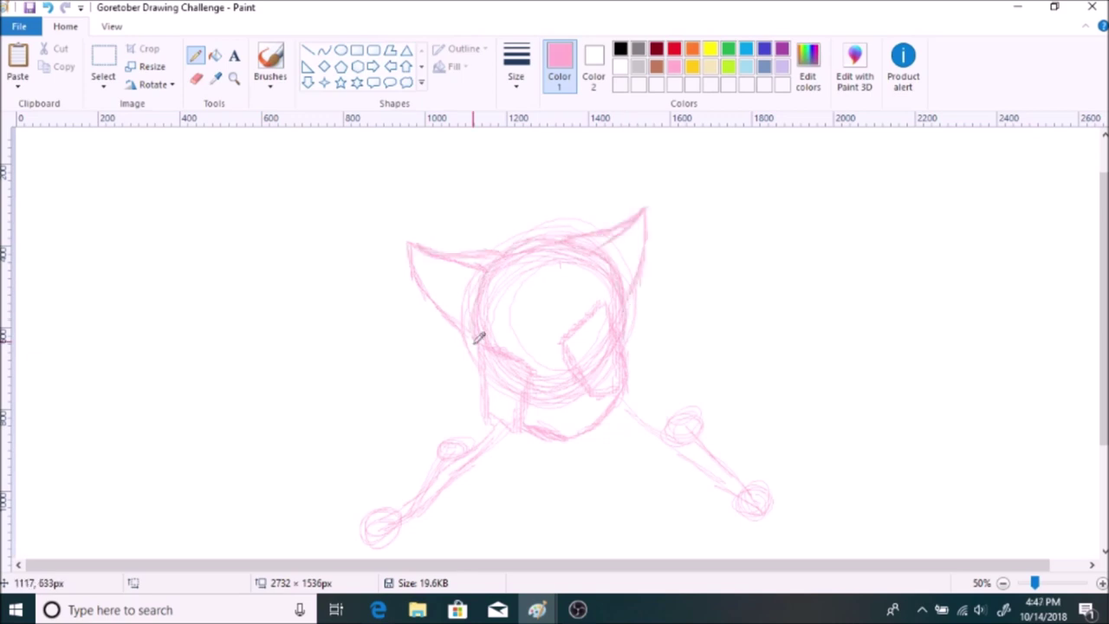
# - Sketch the inner fur detail in pink inside the ear on the drawing's left side
pyautogui.scroll(1, 478, 338)
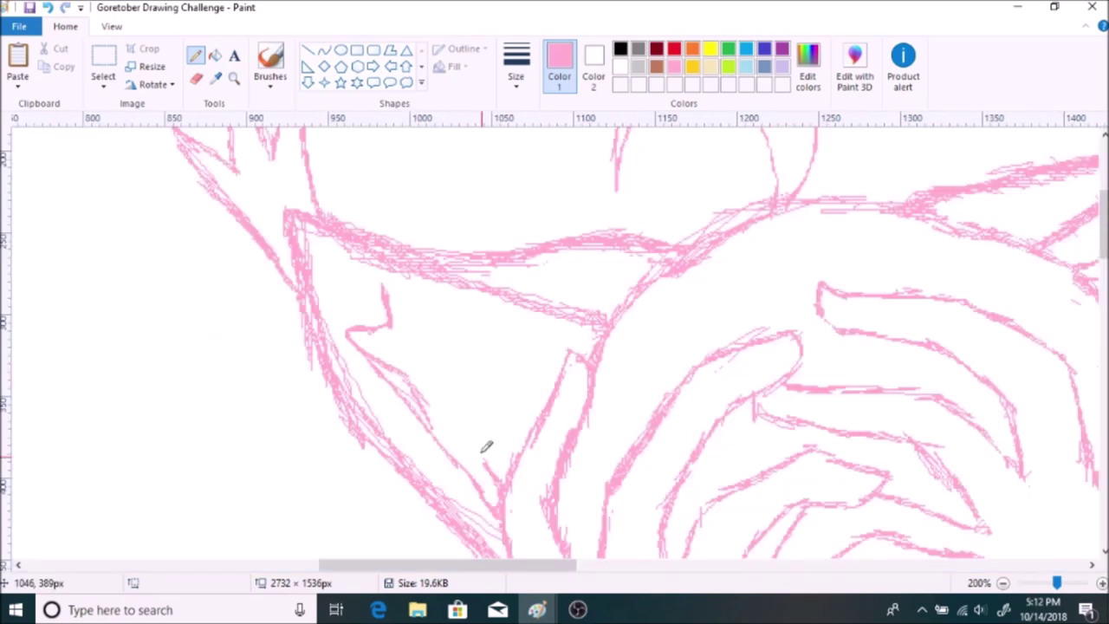
pyautogui.moveTo(483, 452); pyautogui.dragTo(378, 284)
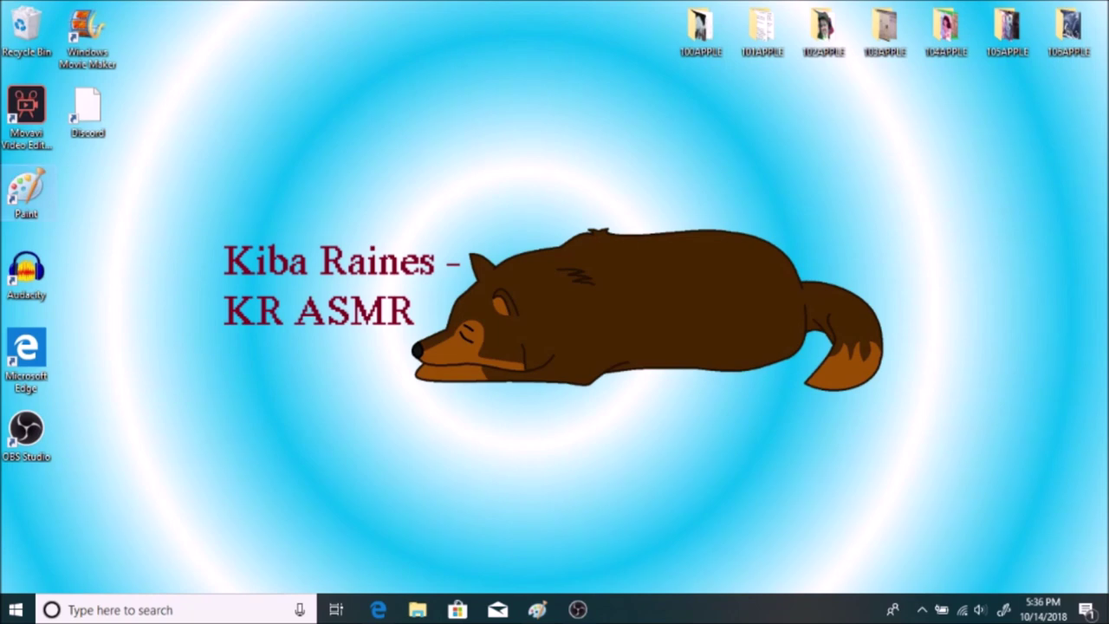
# - Open Paint again from the desktop
pyautogui.doubleClick(26, 190)
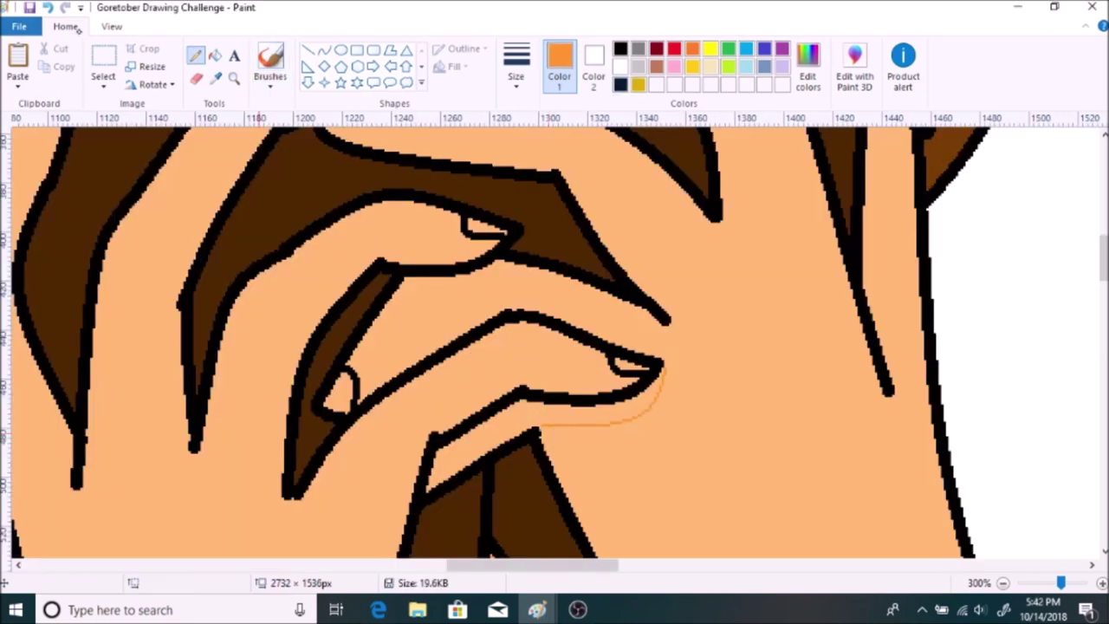
# - Fill the shadow areas beneath the two overlapping fingers with orange
pyautogui.click(215, 55)
pyautogui.click(450, 282)
pyautogui.click(631, 401)
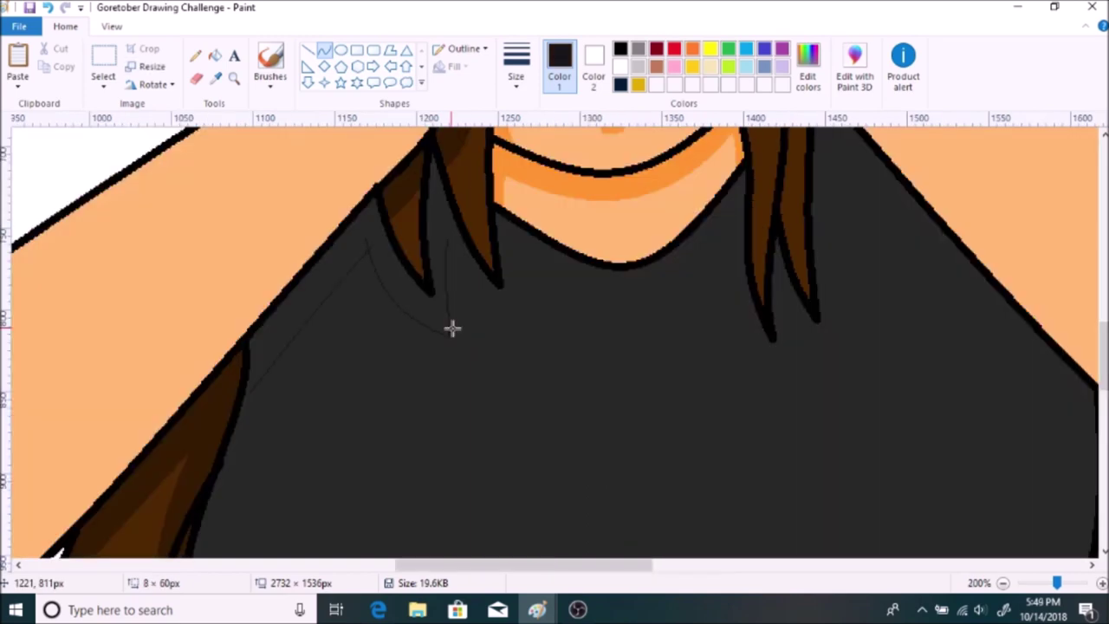
# - Draw a curved shadow outline on the dark shirt beneath the hair locks beside the neck
pyautogui.moveTo(445, 318); pyautogui.dragTo(512, 252)
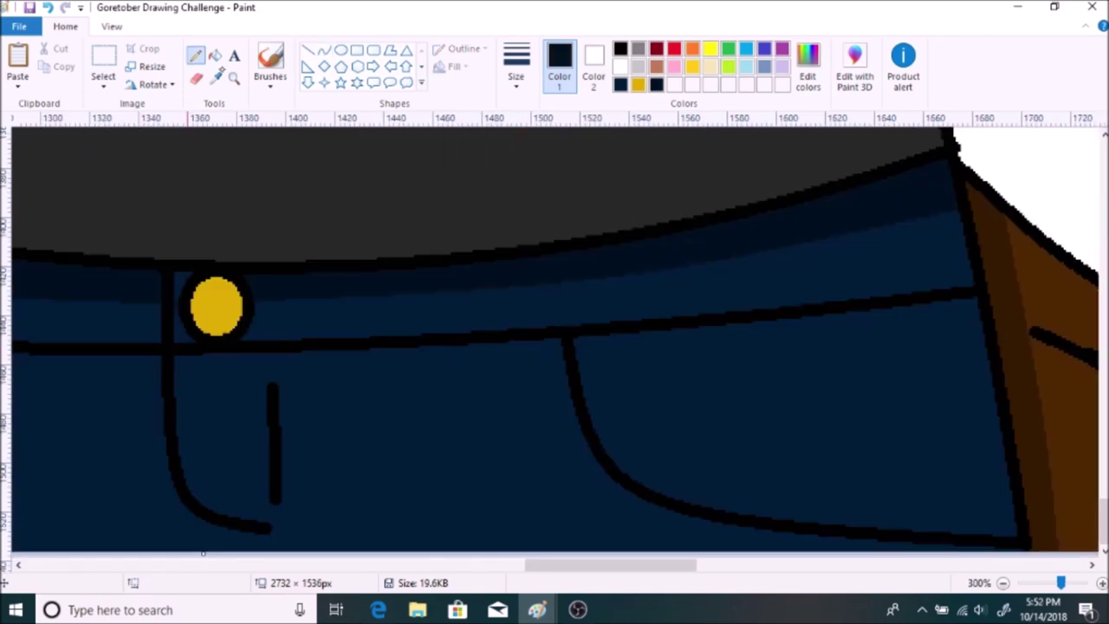
# - Open the custom color editor for shading the jeans
pyautogui.click(808, 65)
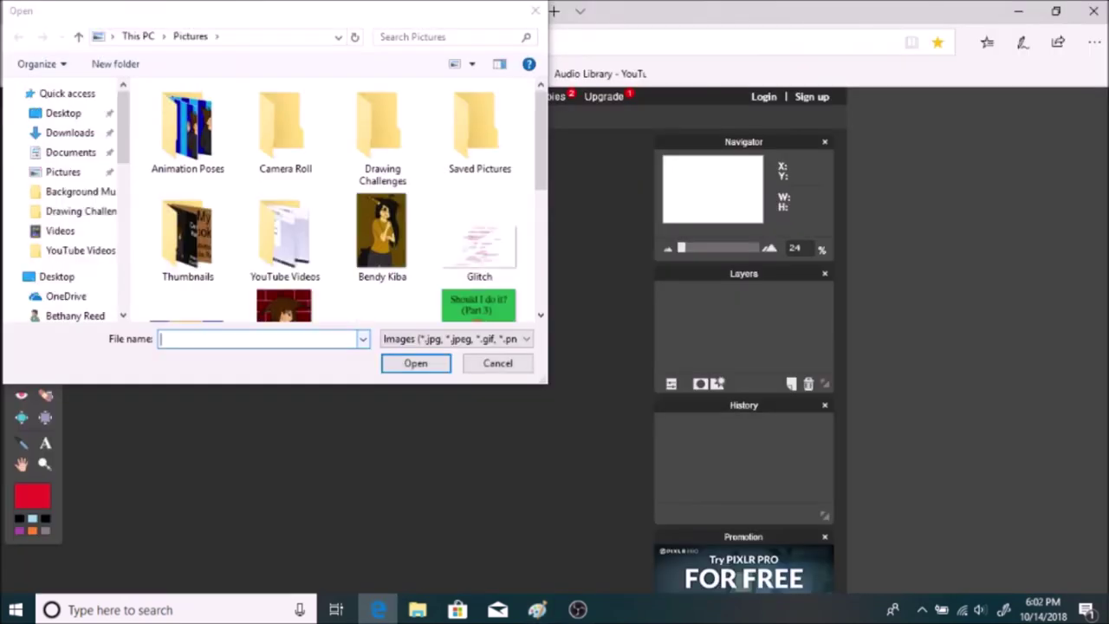
# - Open the finished character drawing in the Pixlr editor
pyautogui.press('Escape')
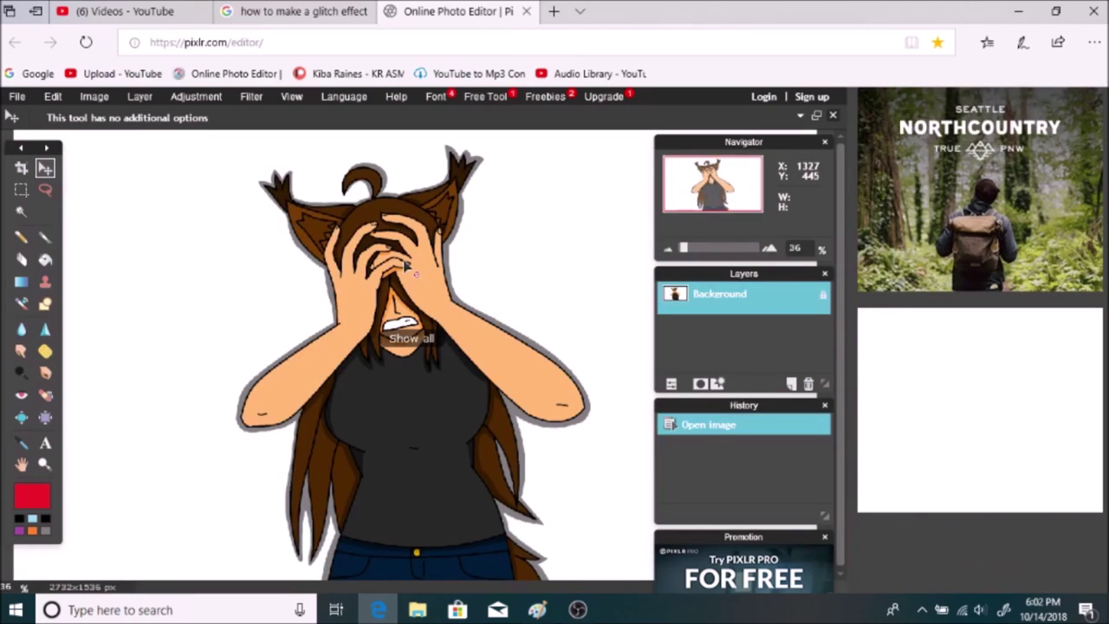
# - Clear the white background and the grey outline along the figure's right side using the Wand tool at tolerance 21
pyautogui.click(22, 212)
pyautogui.scroll(-2, 519, 304)
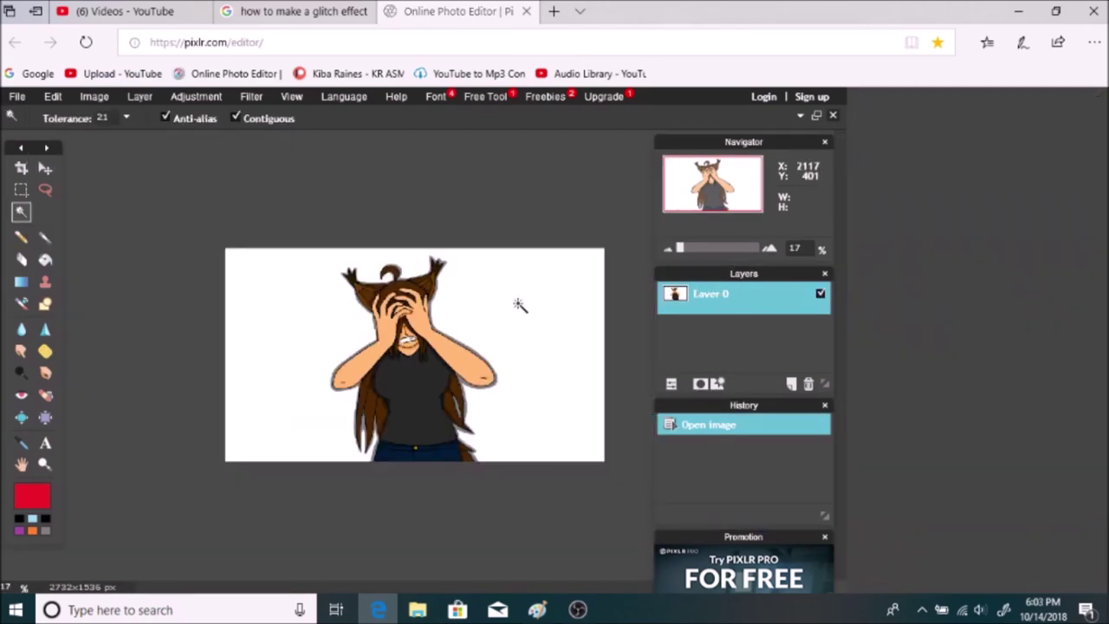
pyautogui.click(520, 304)
pyautogui.press('Delete')
pyautogui.click(462, 381)
pyautogui.press('Delete')
# - Brush black shading along the figure's right outline with a size 100 brush at 50 opacity
pyautogui.click(45, 236)
pyautogui.click(86, 118)
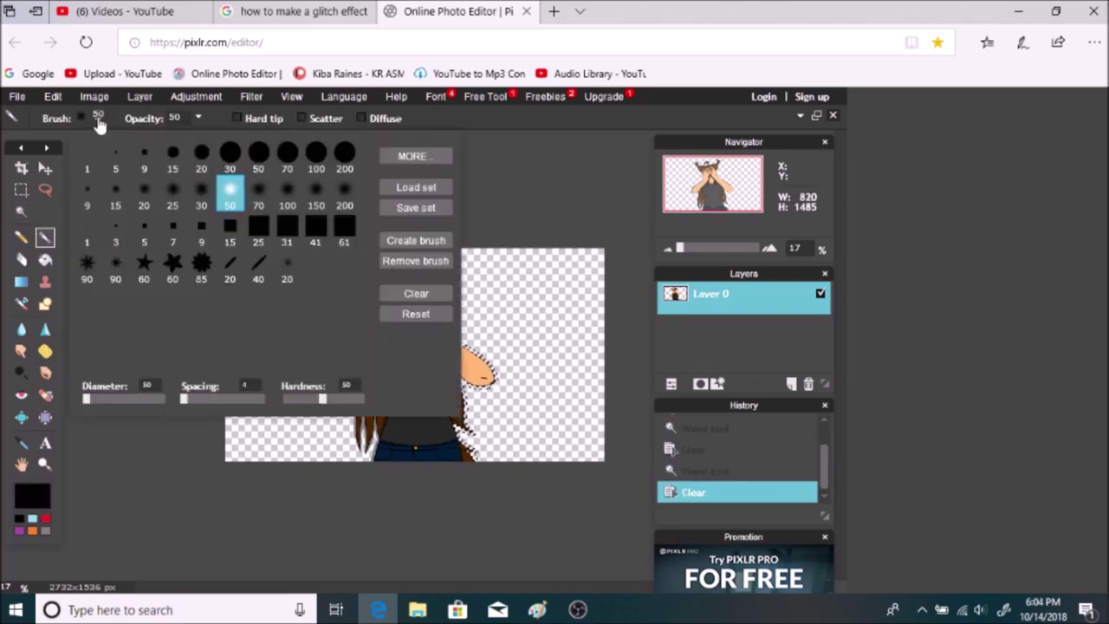
pyautogui.scroll(2, 371, 232)
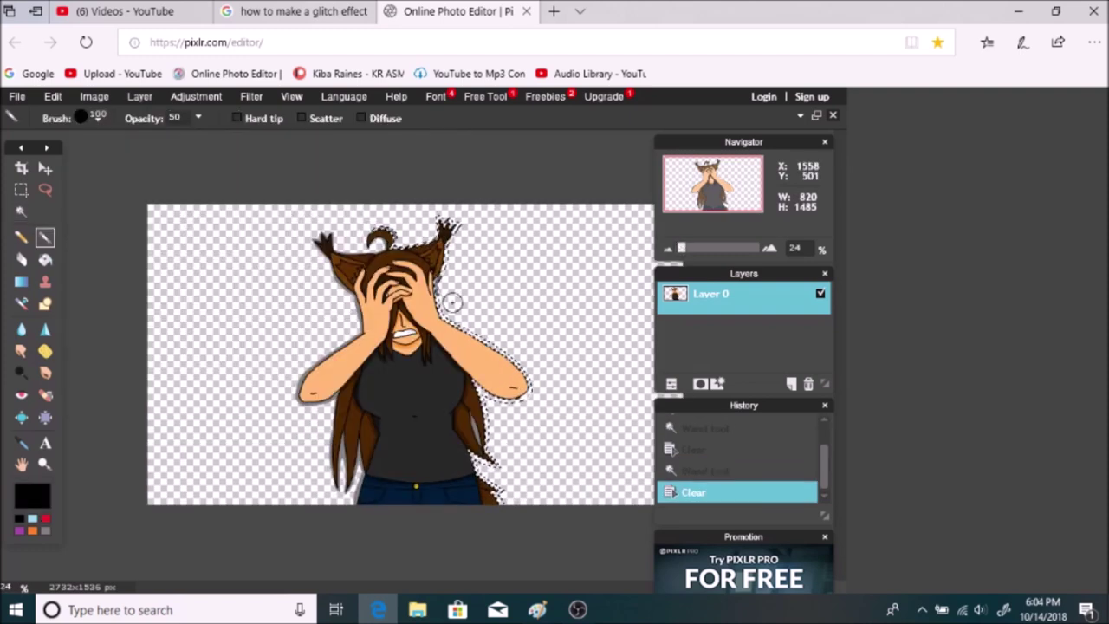
pyautogui.moveTo(451, 302); pyautogui.dragTo(442, 247)
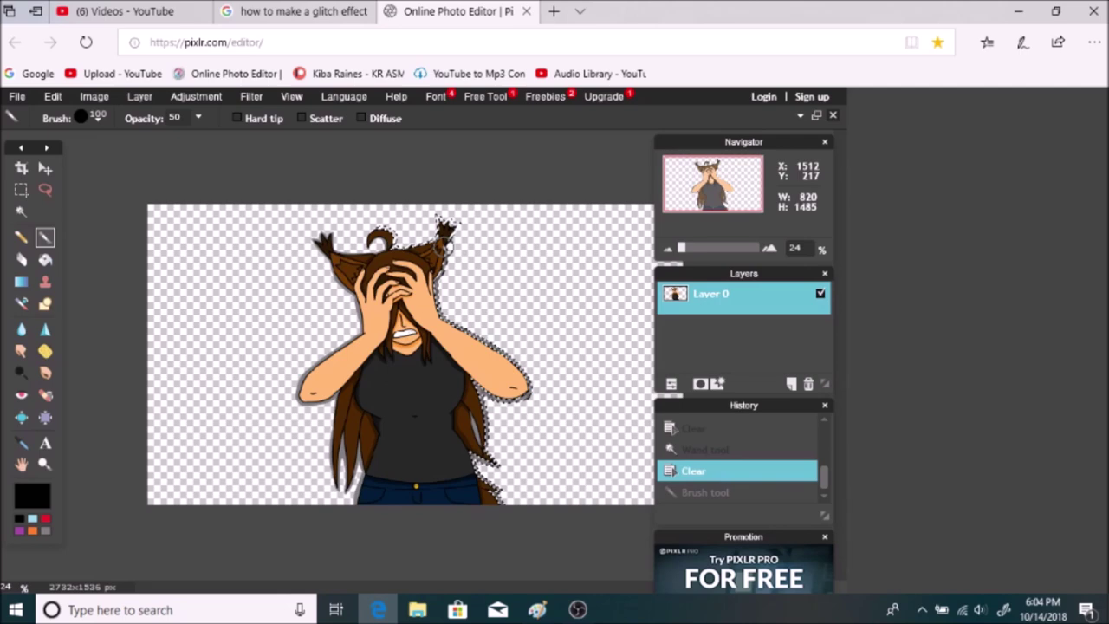
# - Select the grey outline along the figure's left side with the Wand tool and clear it
pyautogui.press('w')
pyautogui.click(459, 208)
pyautogui.click(286, 259)
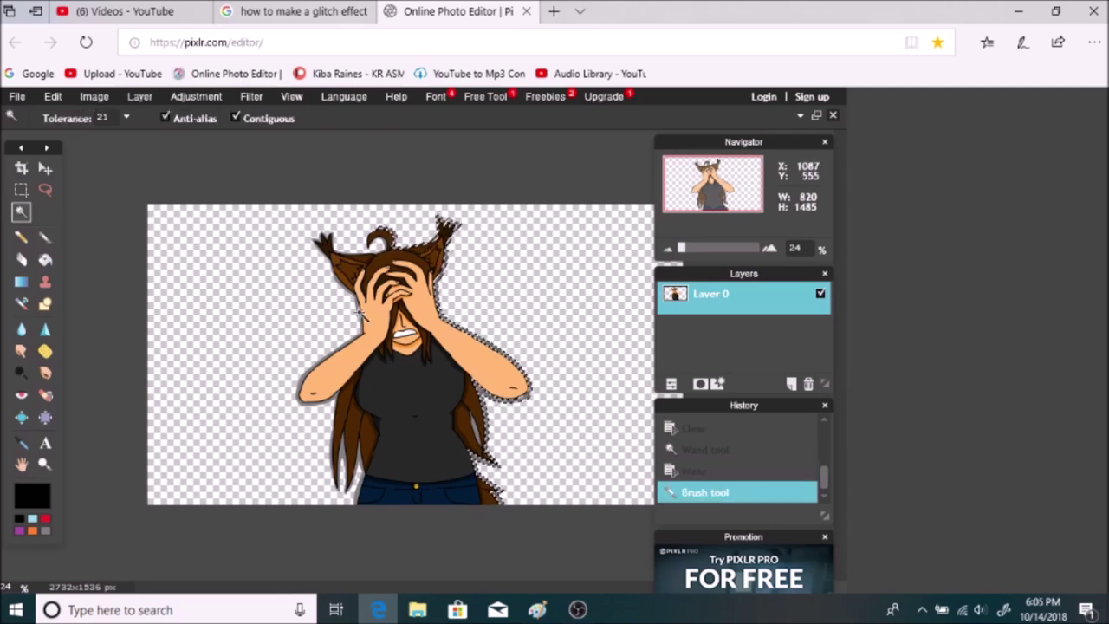
pyautogui.press('Delete')
# - Brush black shading along the left outline and inside the gap between the hair strands on the right
pyautogui.press('e')
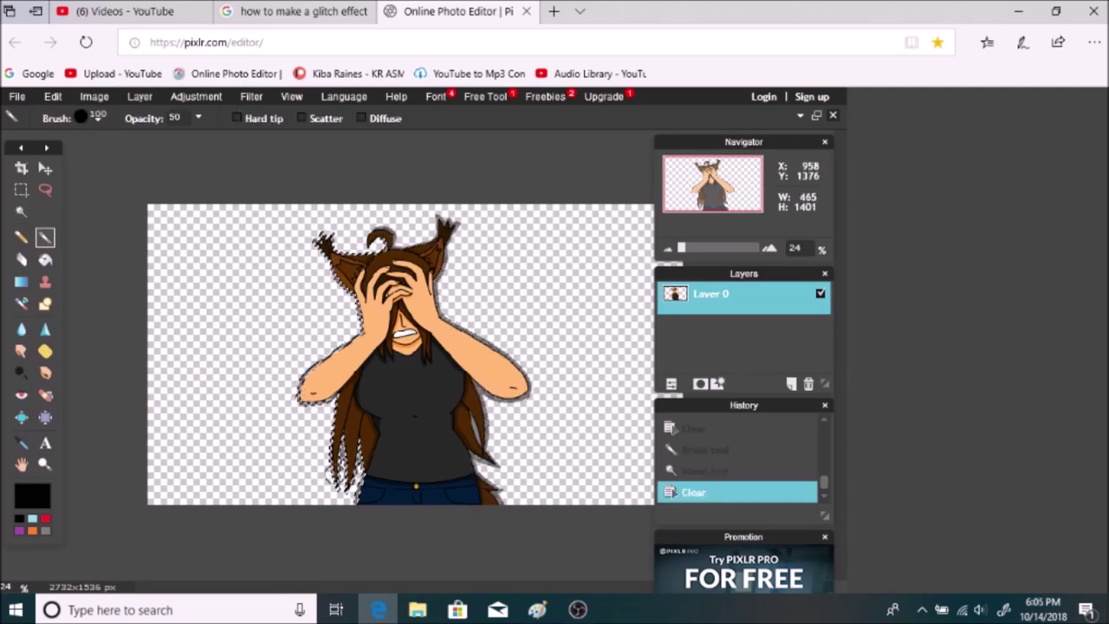
pyautogui.hotkey('ctrl', 'd')
pyautogui.moveTo(475, 410); pyautogui.dragTo(476, 444)
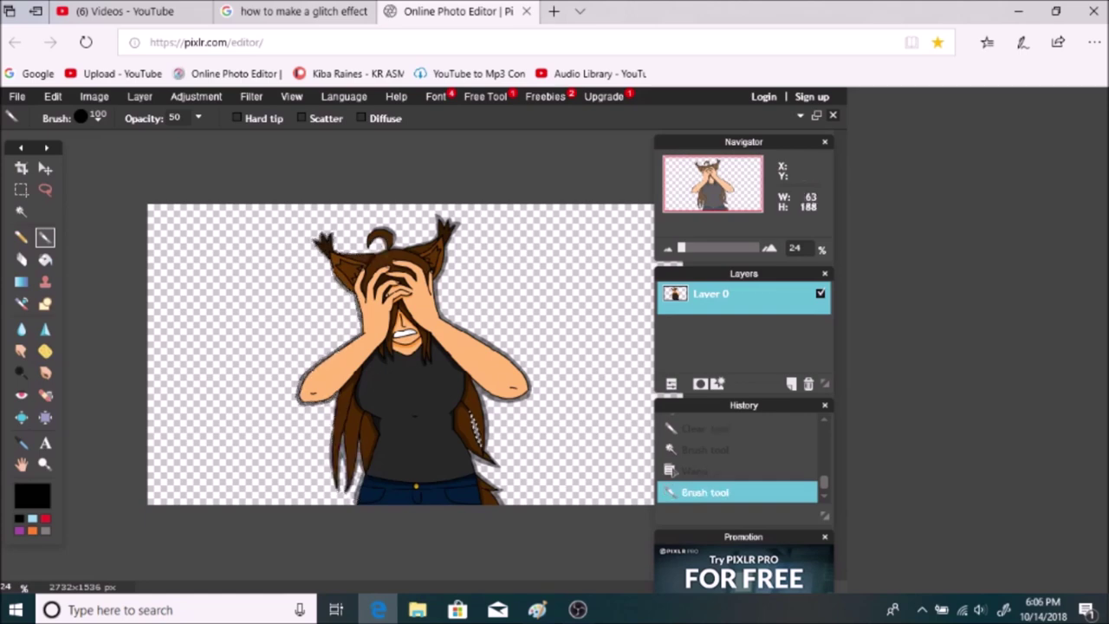
pyautogui.press('w')
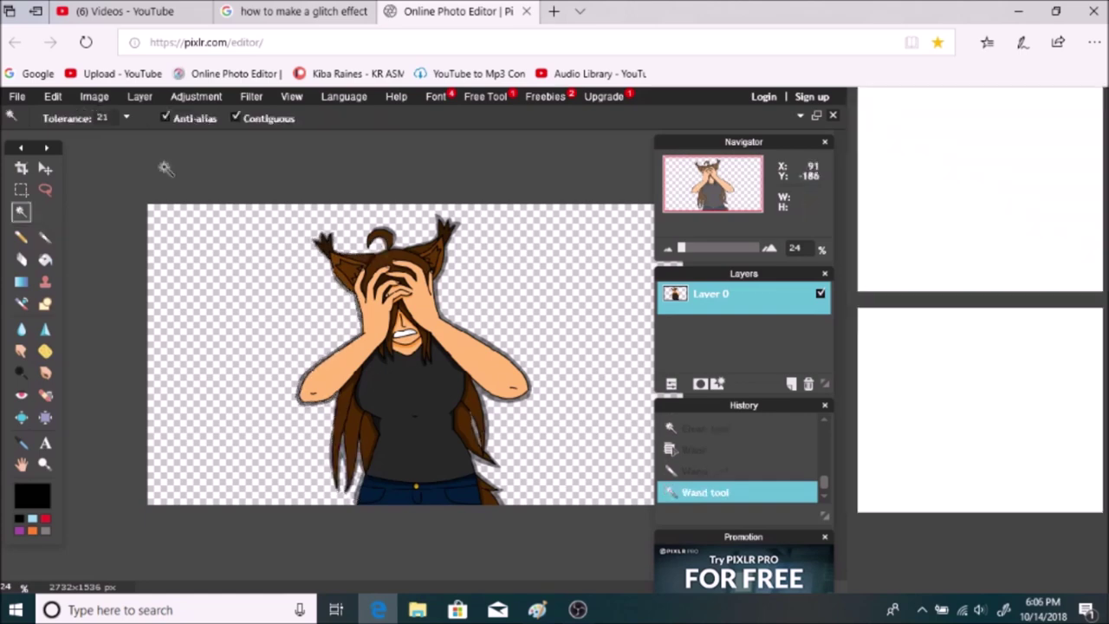
# - Add the image "Goretober Brick Wall (with shadow brick)" as a layer and fill its shadow brick with the wall's dark red
pyautogui.hotkey('ctrl', 'o')
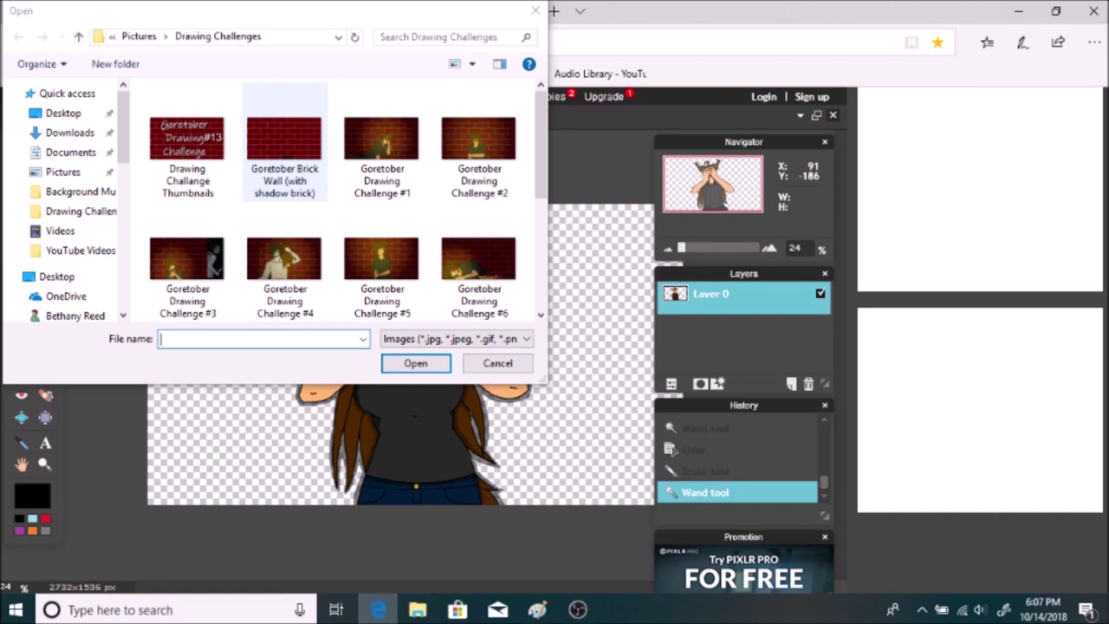
pyautogui.doubleClick(284, 156)
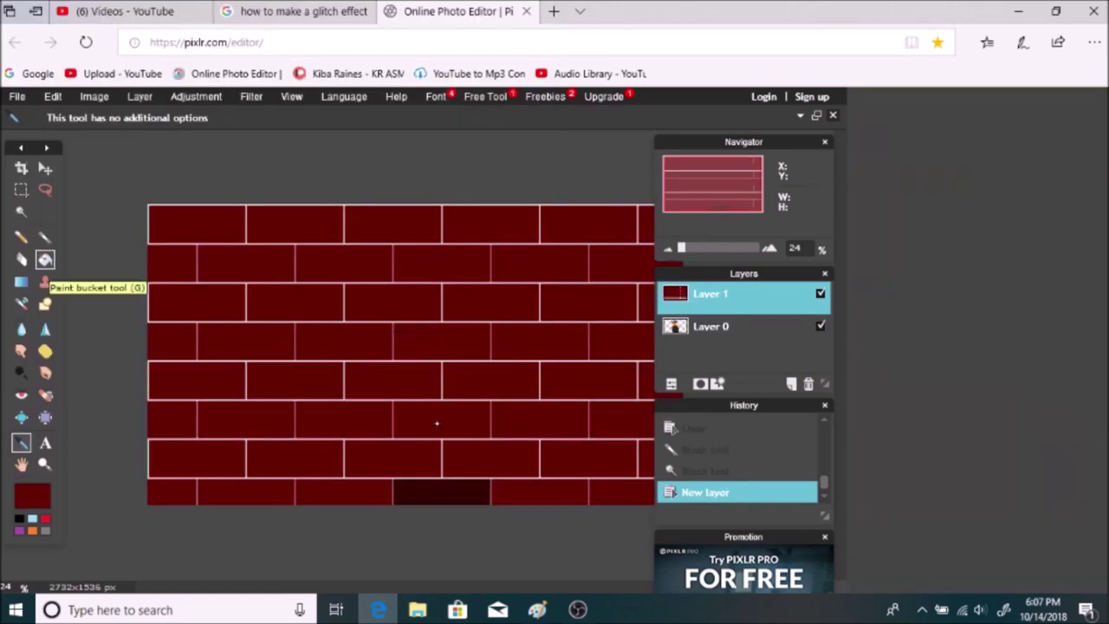
pyautogui.click(45, 259)
pyautogui.click(419, 487)
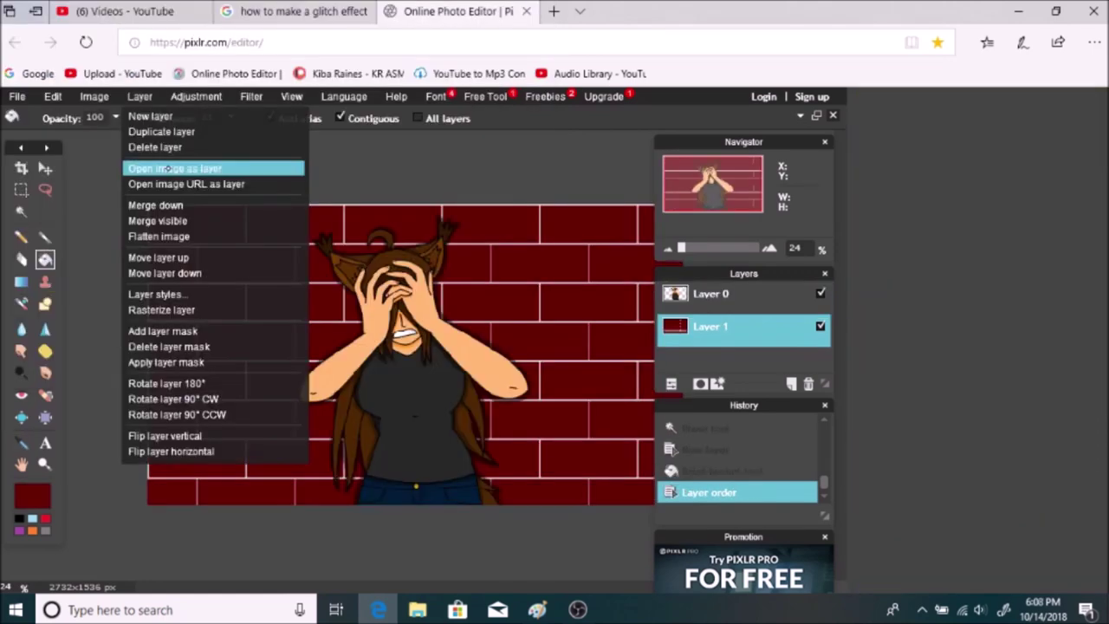
# - Add the Glitch image from the Pictures folder as a new layer
pyautogui.click(211, 168)
pyautogui.hotkey('alt', 'Up')
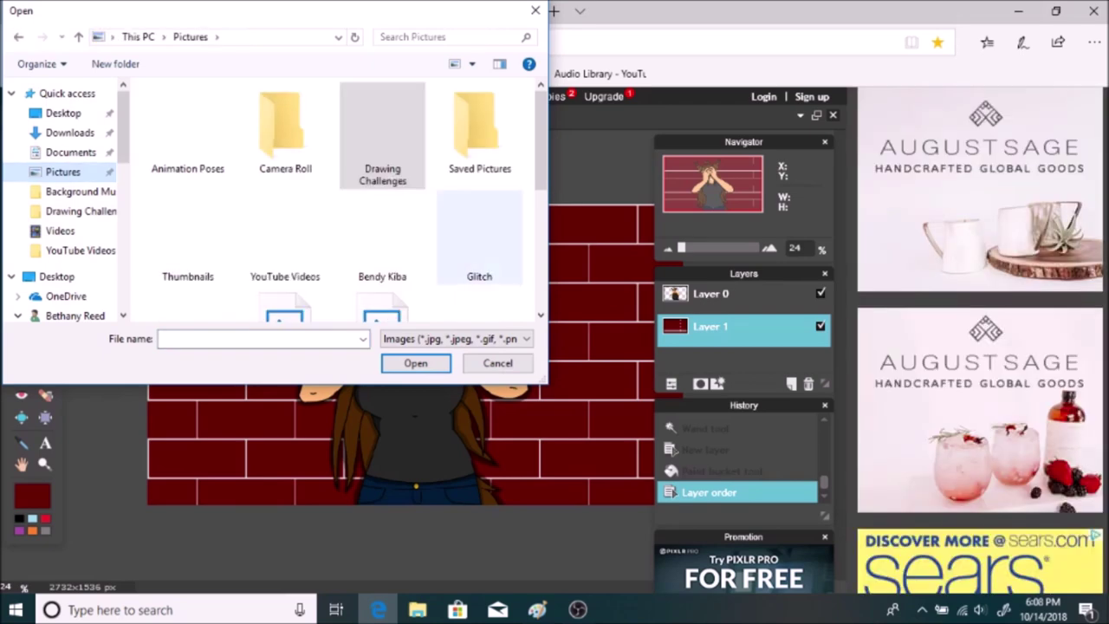
pyautogui.click(479, 239)
pyautogui.click(420, 364)
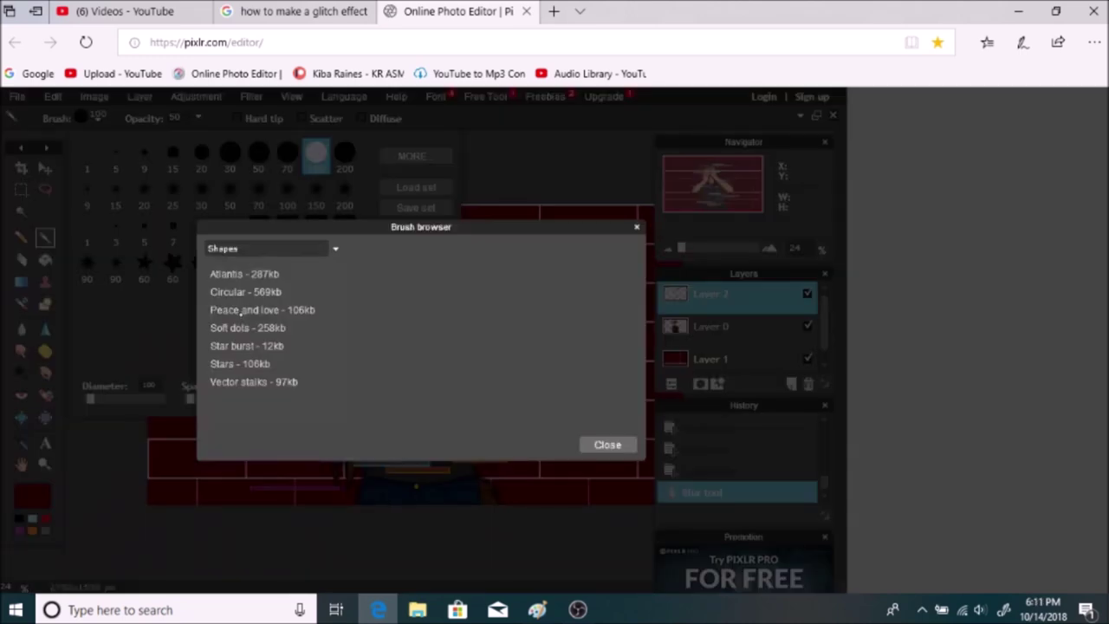
# - Browse the Artistic brush category and preview the Cracks and Dirt brush sets
pyautogui.click(270, 248)
pyautogui.click(227, 264)
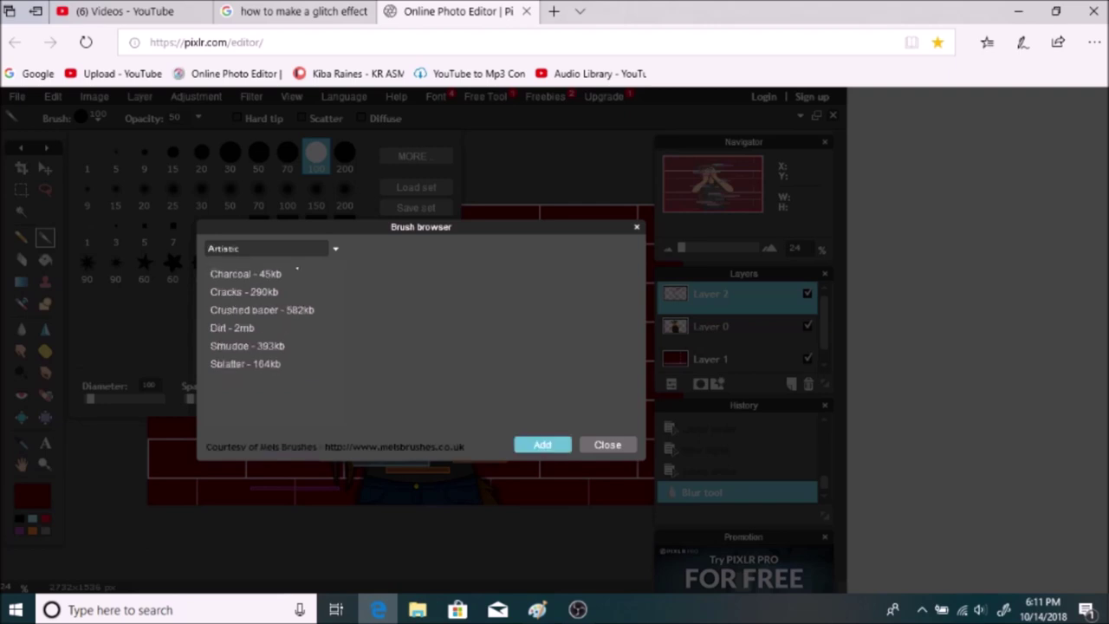
pyautogui.click(243, 292)
pyautogui.click(271, 328)
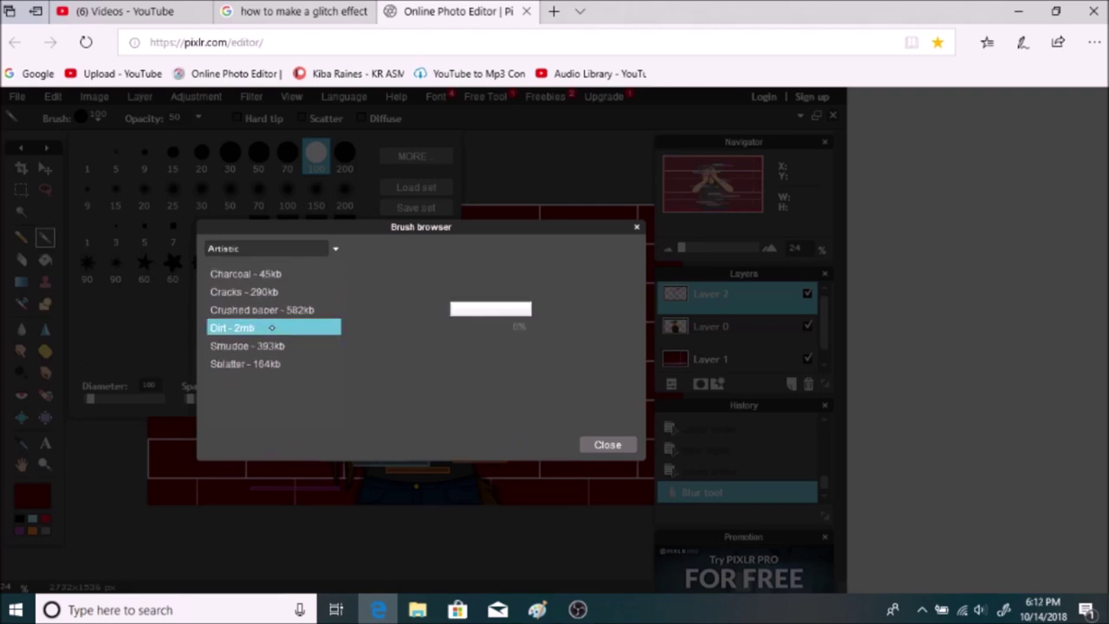